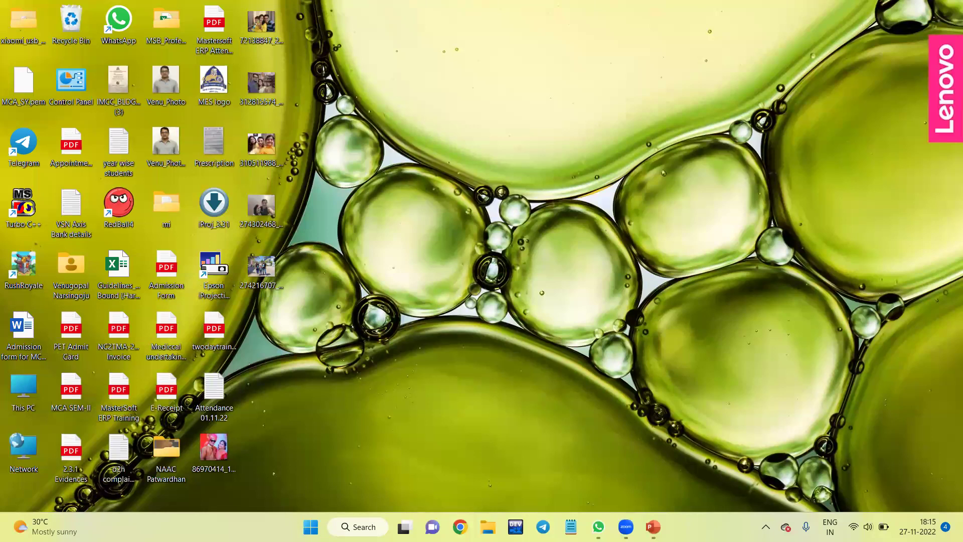
- Run java -version in a new Command Prompt, see 'java' is not recognized, and minimize the window
key(super+s)
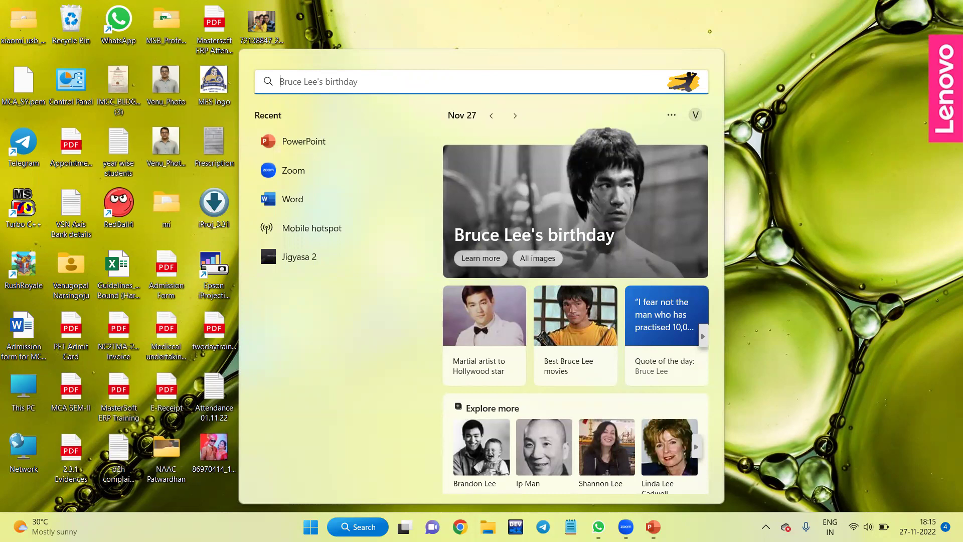
text(cmd)
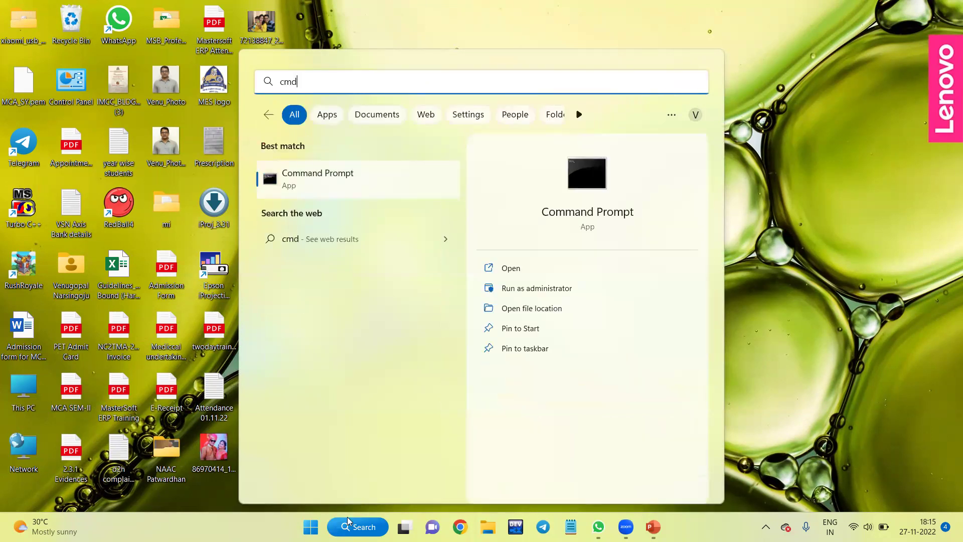
click(357, 192)
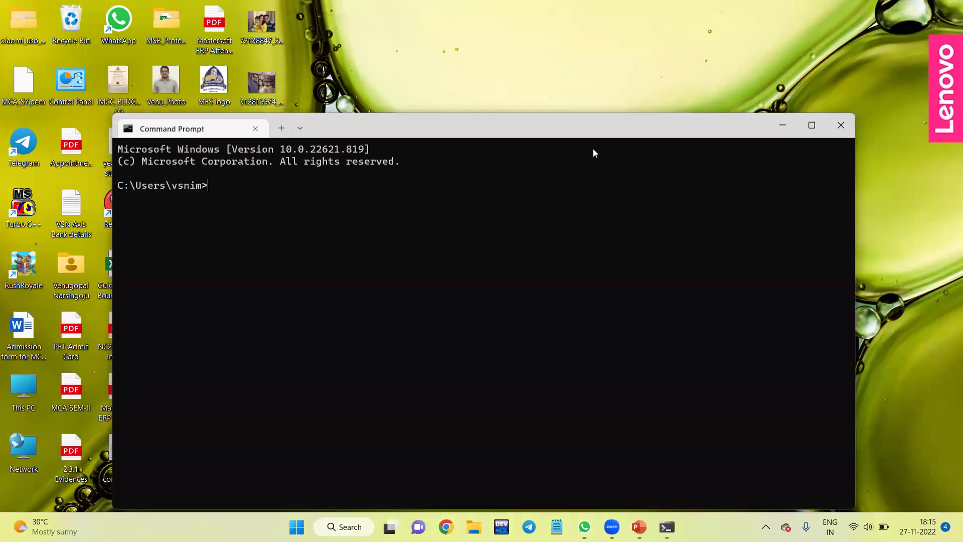
text(ja)
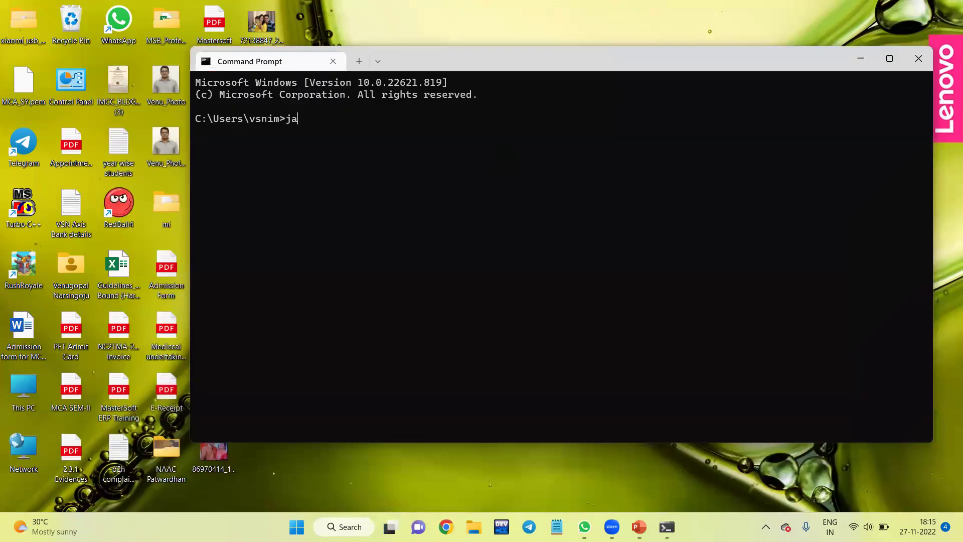
text(va -version)
key(Return)
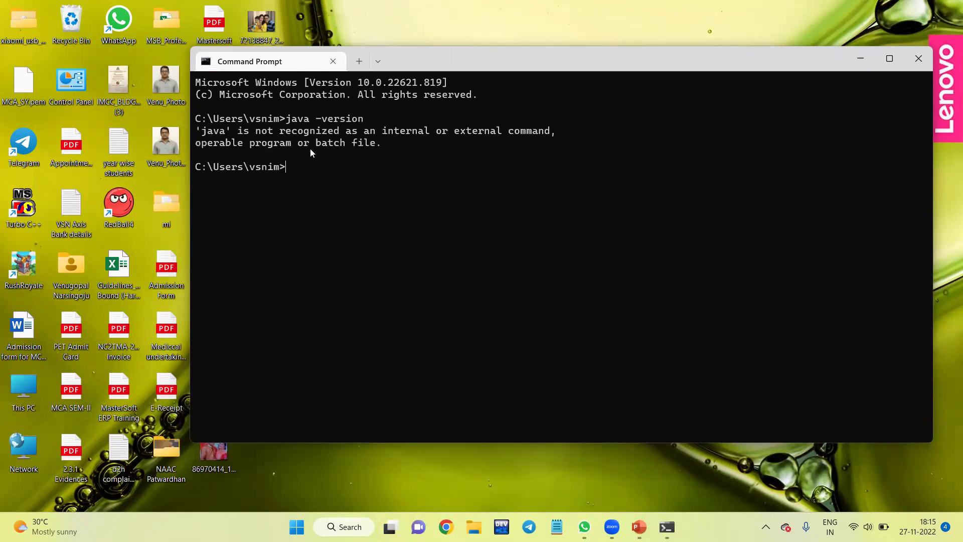
click(860, 59)
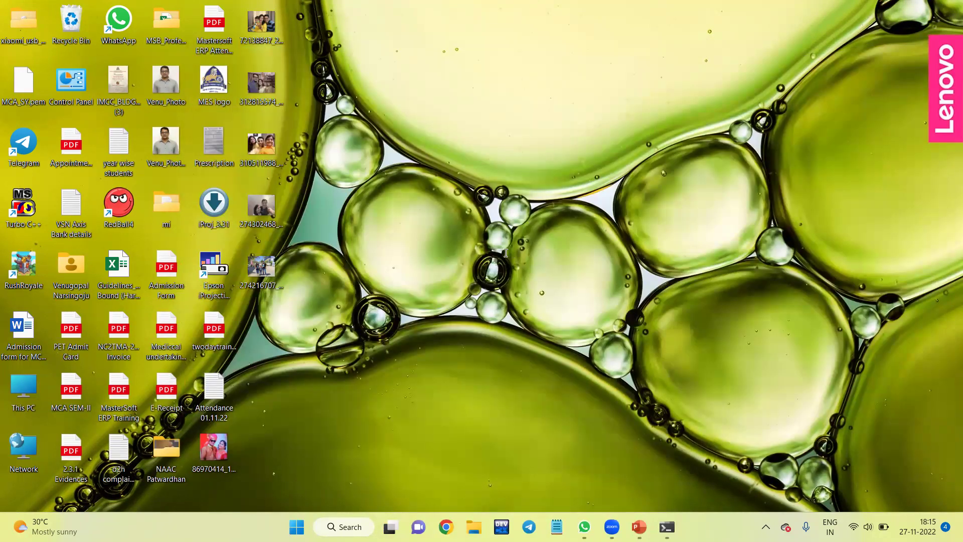
- Search Google in Chrome for 'java download' and scroll through the results
key(super+1)
text(ja)
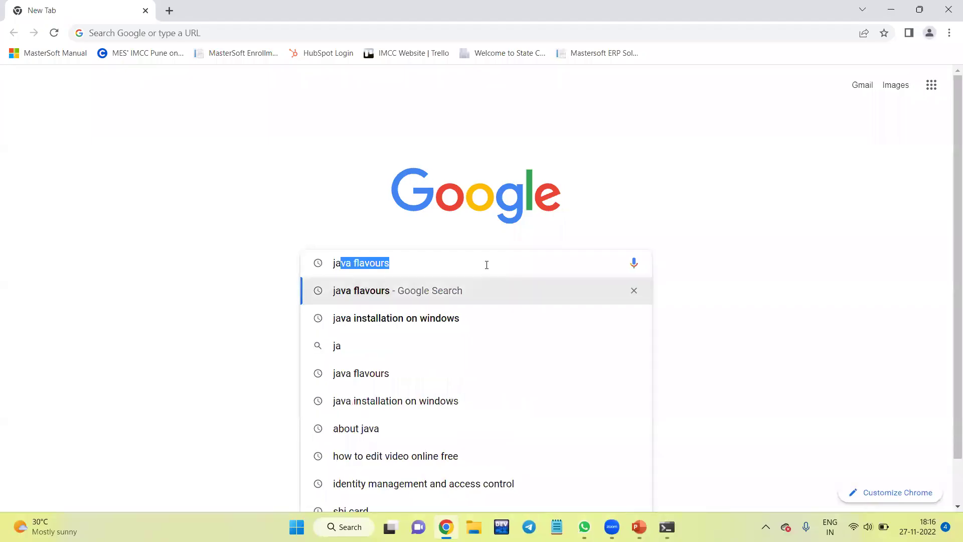
text(va download)
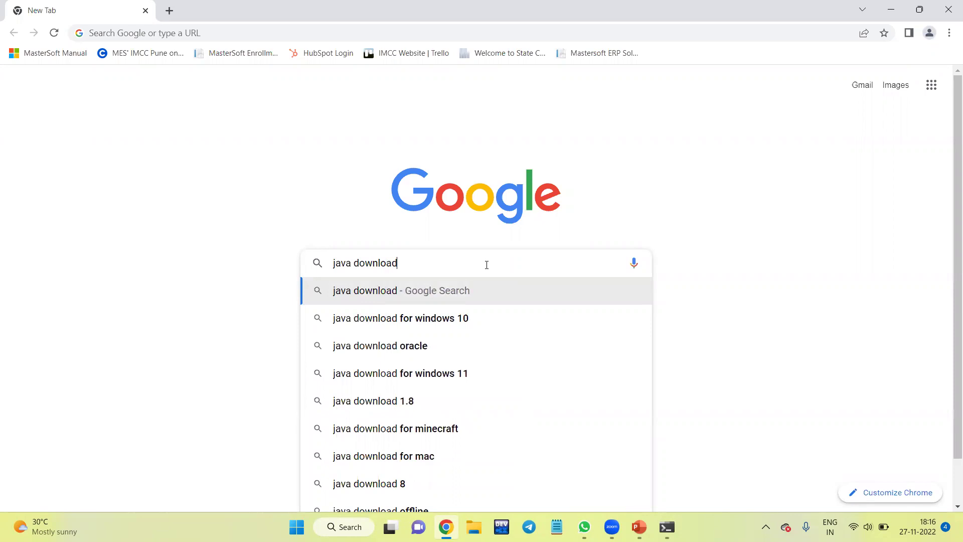
key(Return)
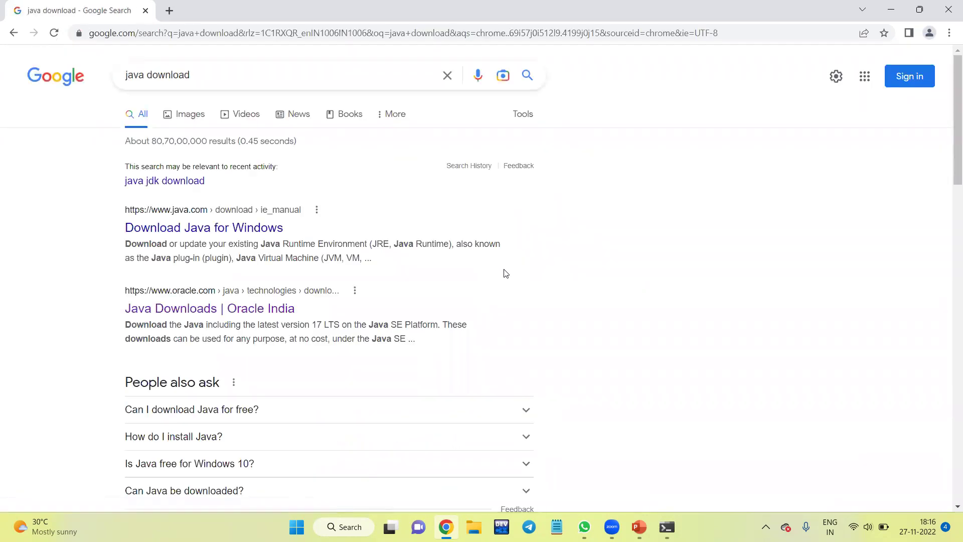
scroll(534, 314, down, 1)
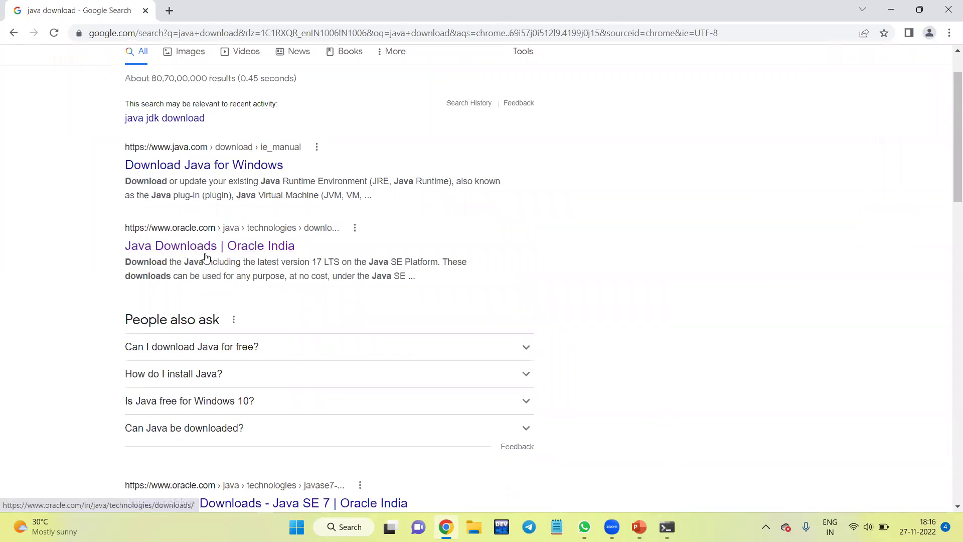
- Open the 'Java Downloads | Oracle India' page and show the Java 17 tab's JDK 17.0.5 files
click(205, 255)
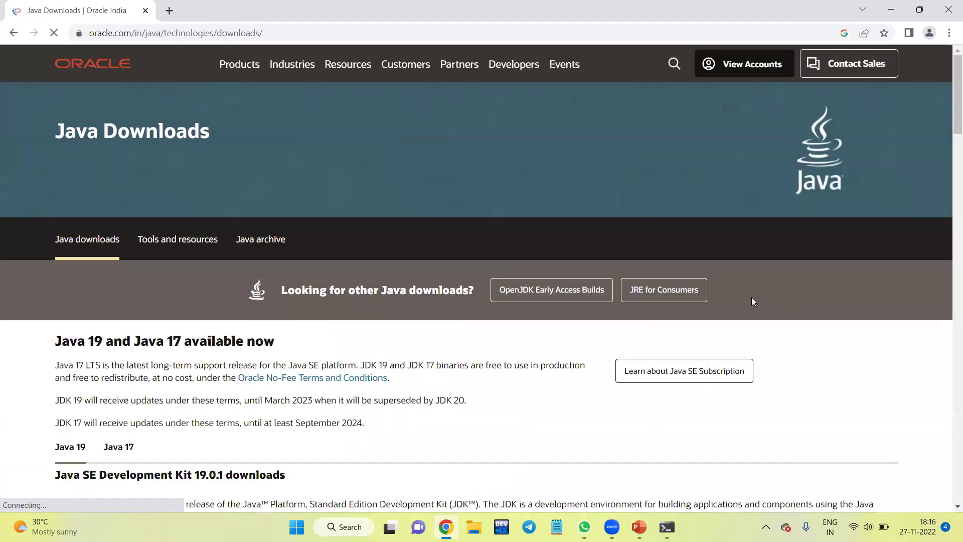
scroll(752, 297, down, 3)
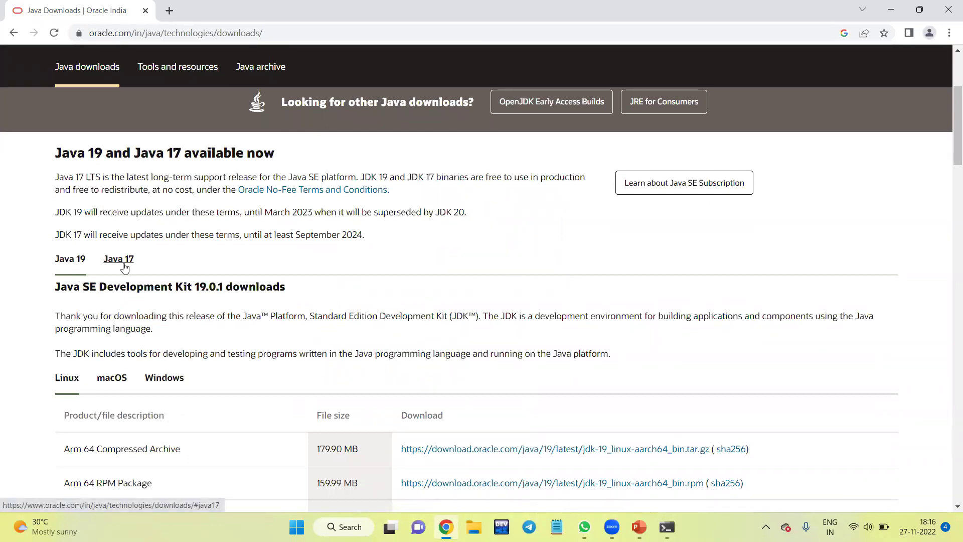
scroll(120, 264, down, 1)
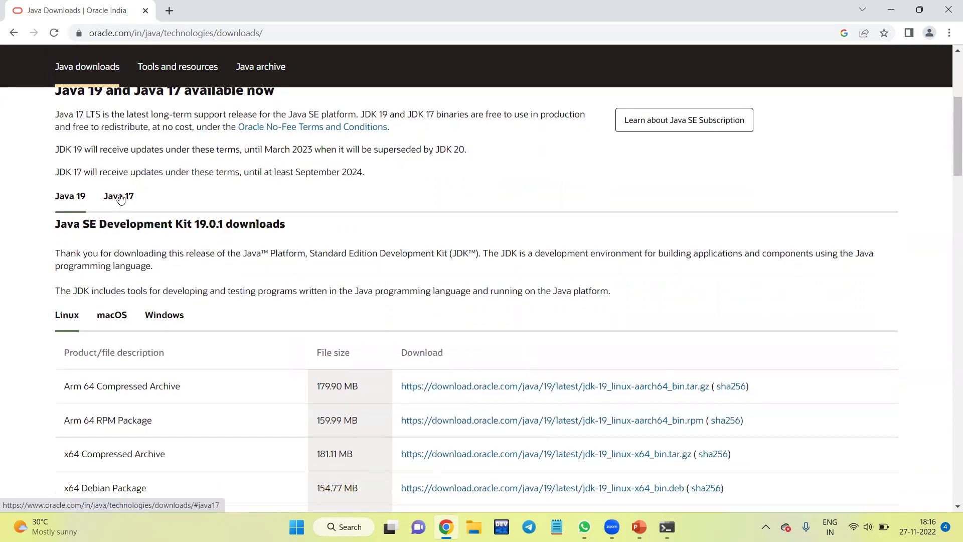
click(119, 197)
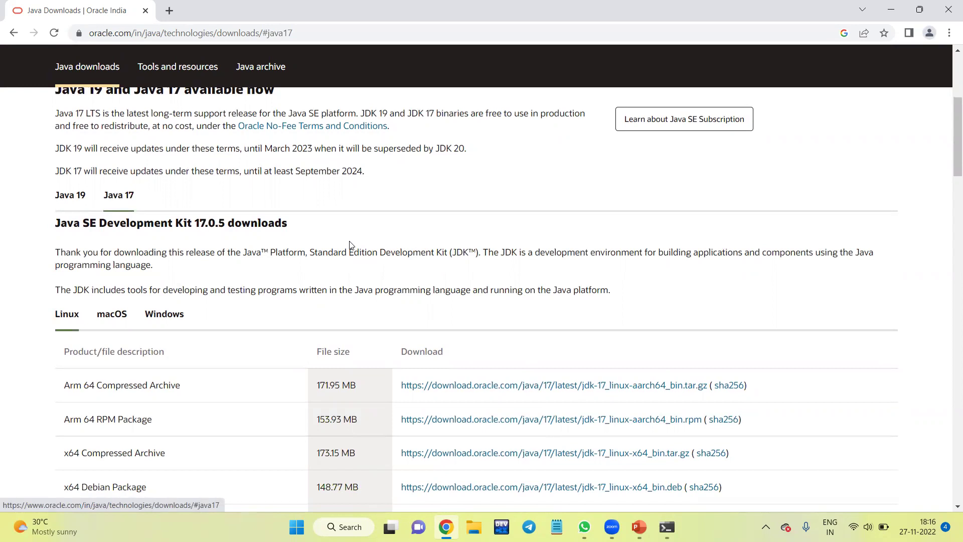
scroll(350, 246, down, 1)
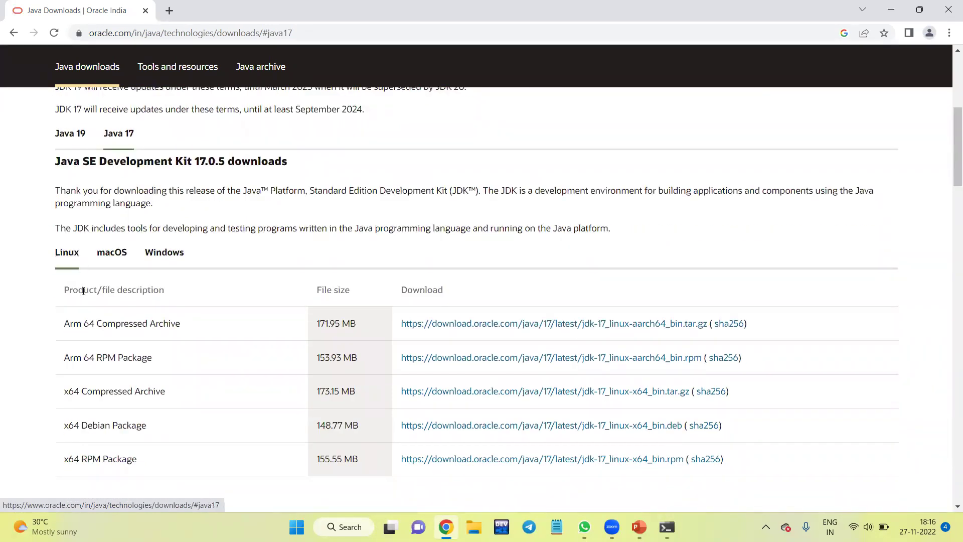
scroll(246, 248, down, 1)
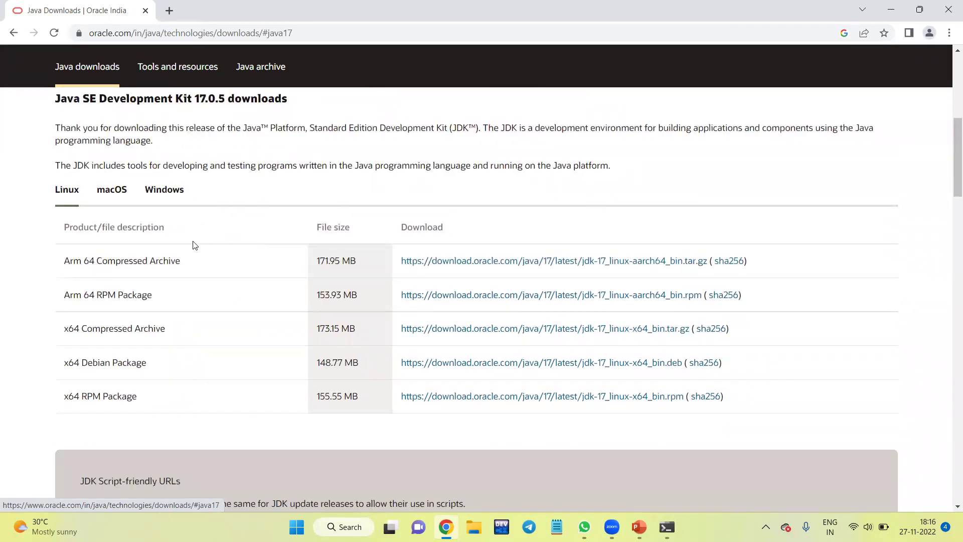
- Download jdk-17_windows-x64_bin.exe from the Windows tab and open it once finished
click(166, 196)
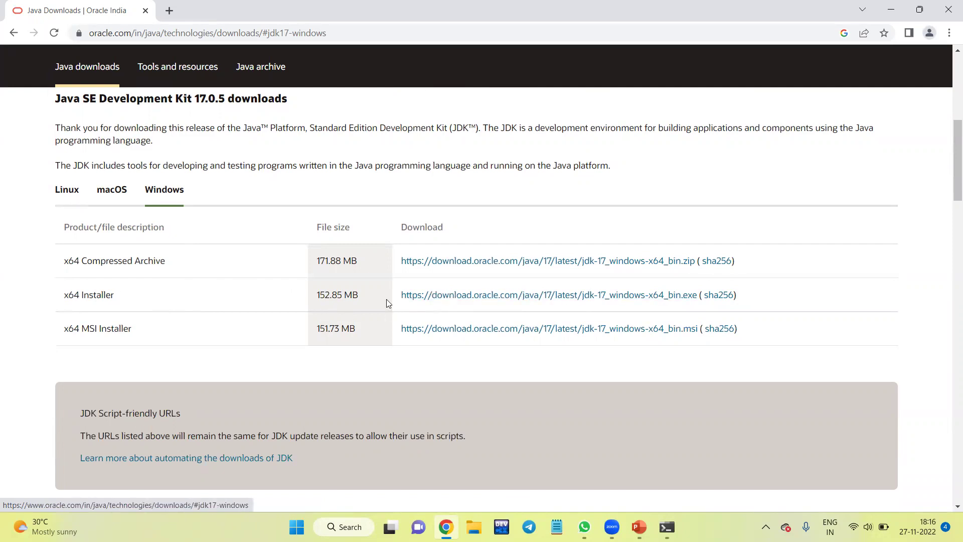
click(537, 300)
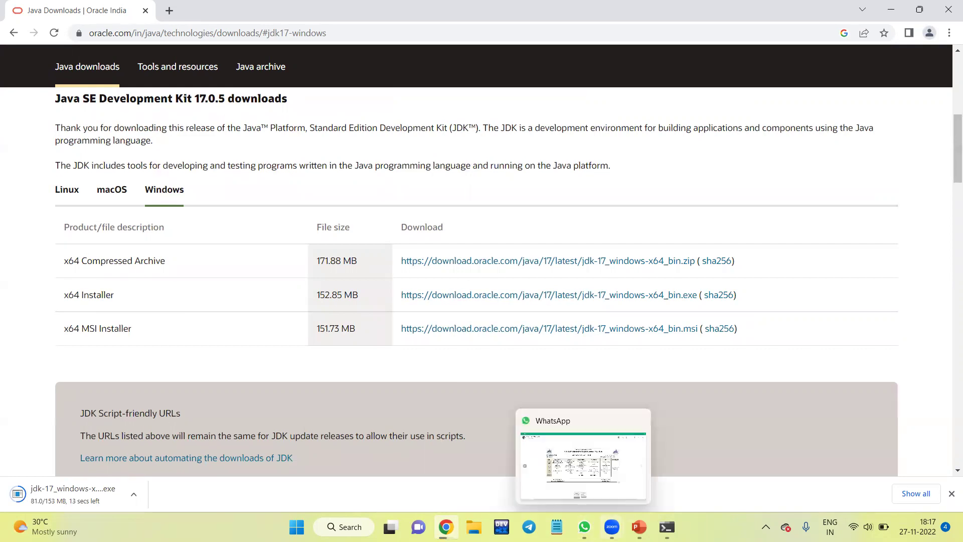
mouse_move(612, 527)
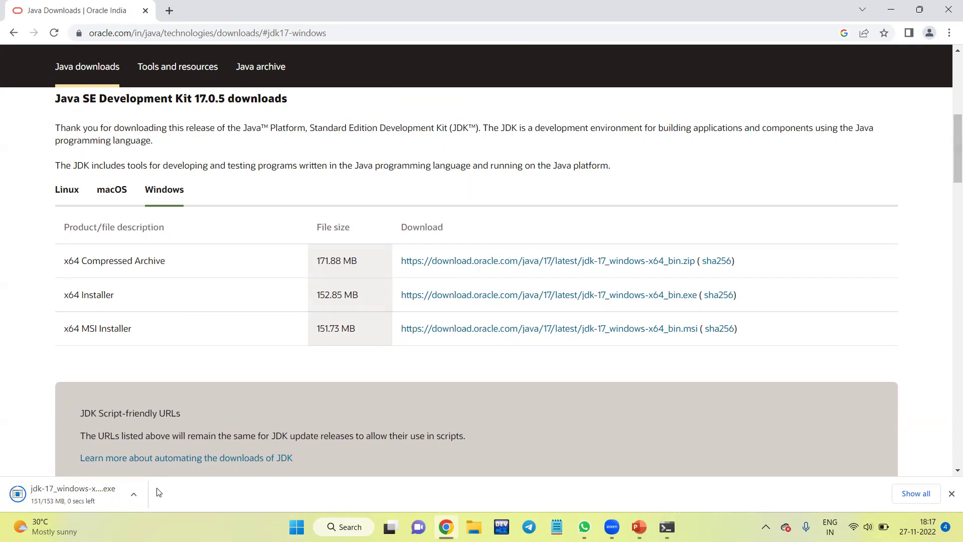
click(76, 498)
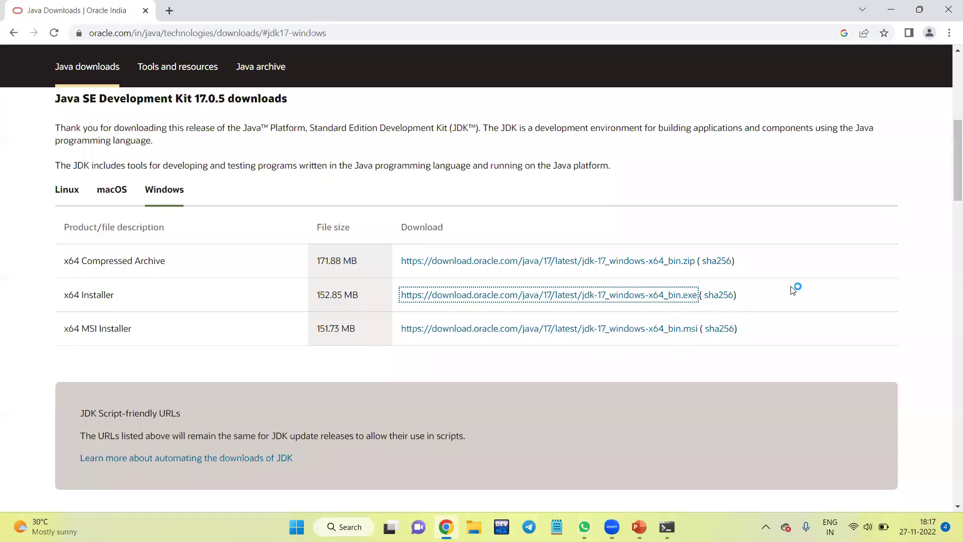
- Install JDK 17.0.5 into the default C:\Program Files\Java\jdk-17.0.5\ folder and close the wizard
click(892, 10)
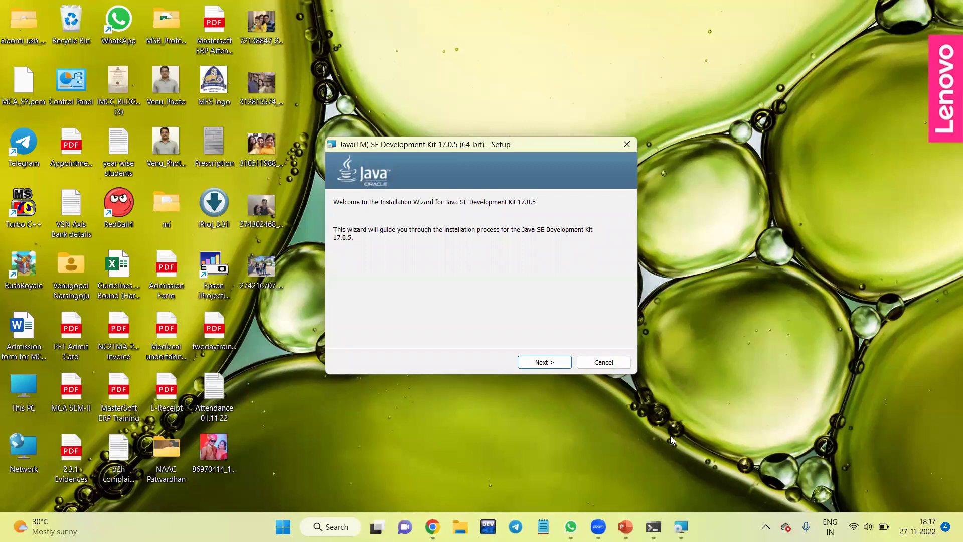
click(545, 362)
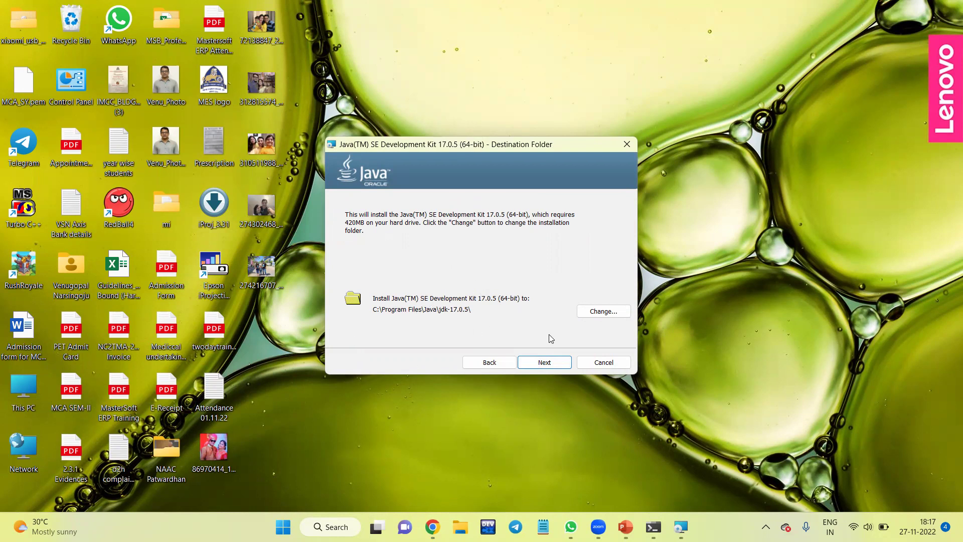
click(546, 363)
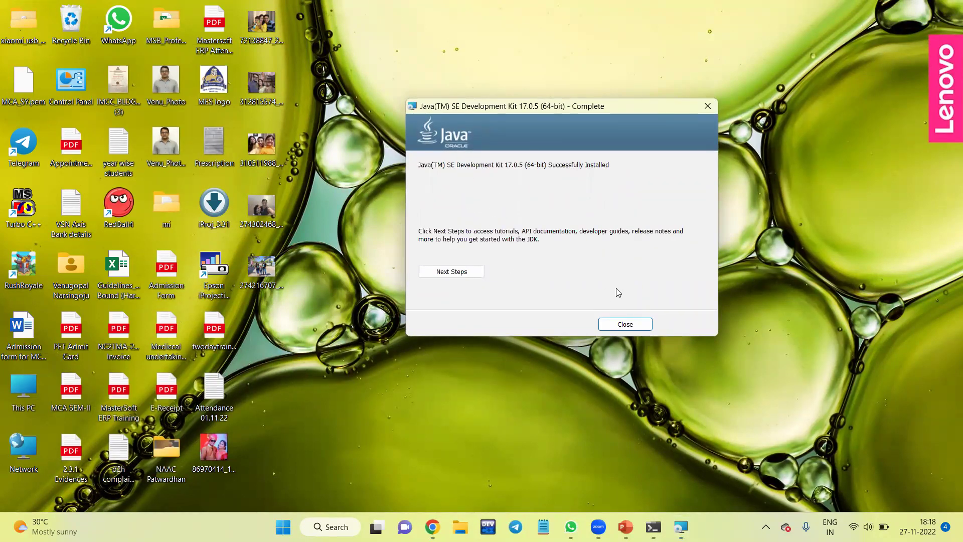
click(633, 326)
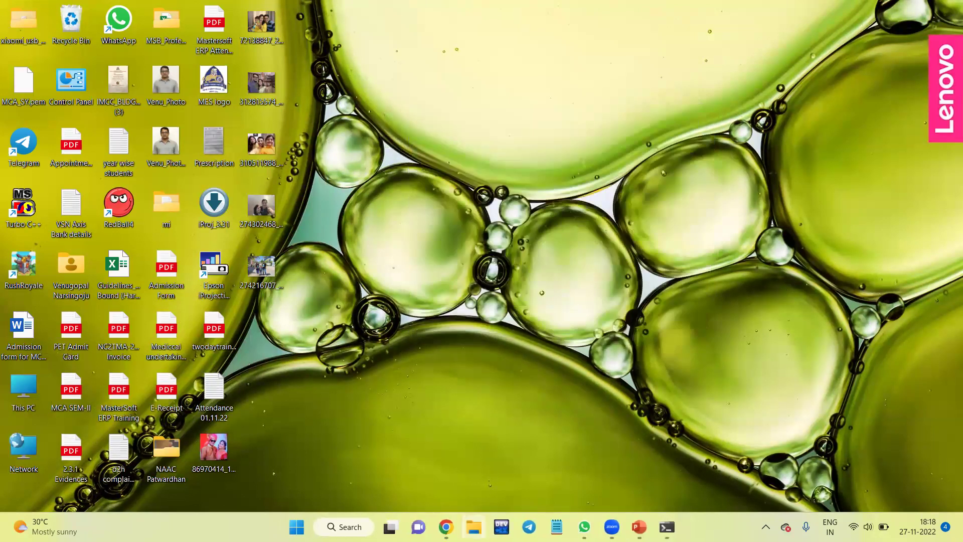
- Open File Explorer maximized and browse to C:\Program Files
click(474, 527)
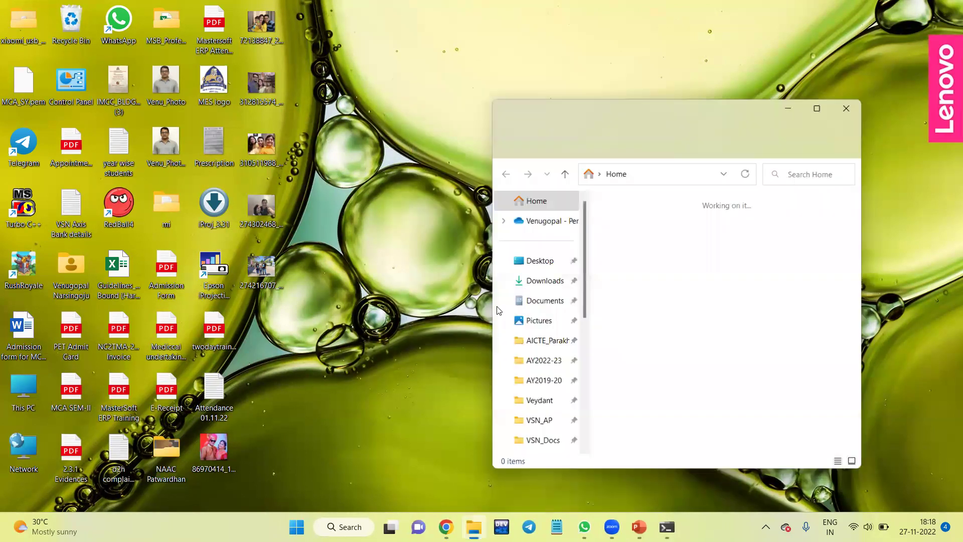
click(818, 107)
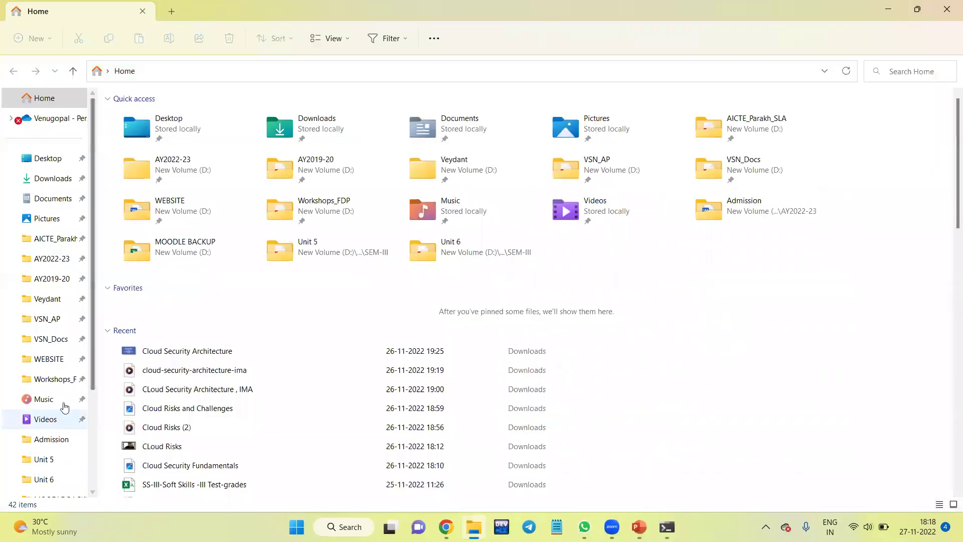
scroll(61, 301, down, 2)
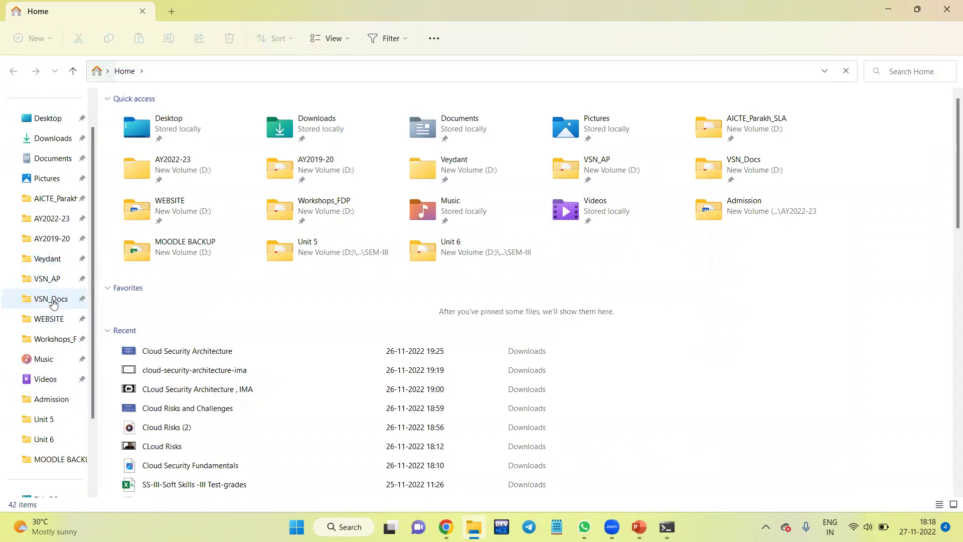
click(62, 442)
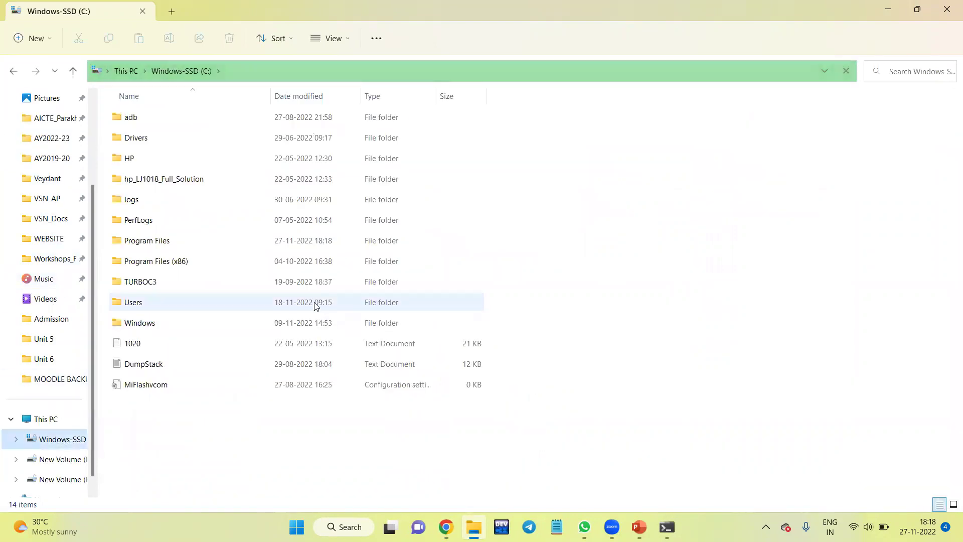
double_click(167, 241)
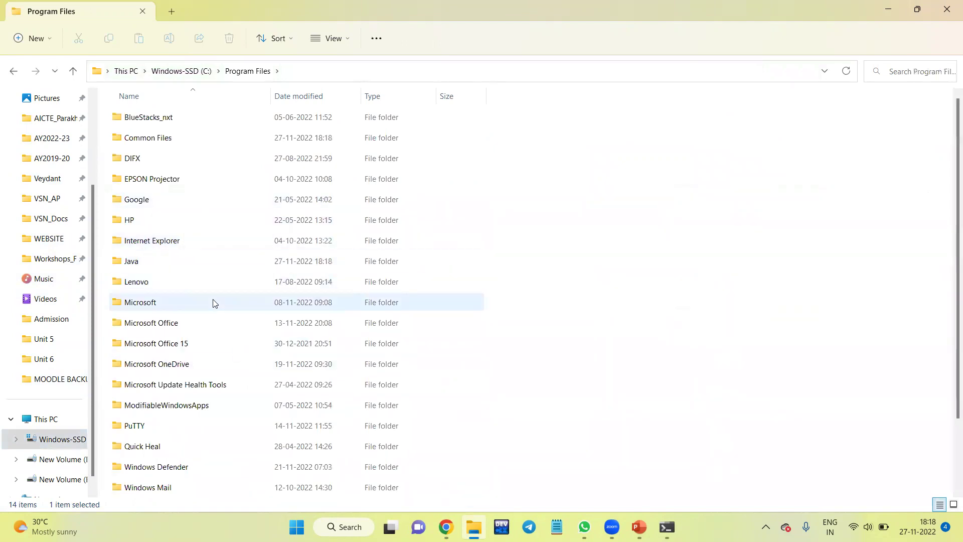
scroll(215, 302, down, 2)
scroll(215, 302, up, 2)
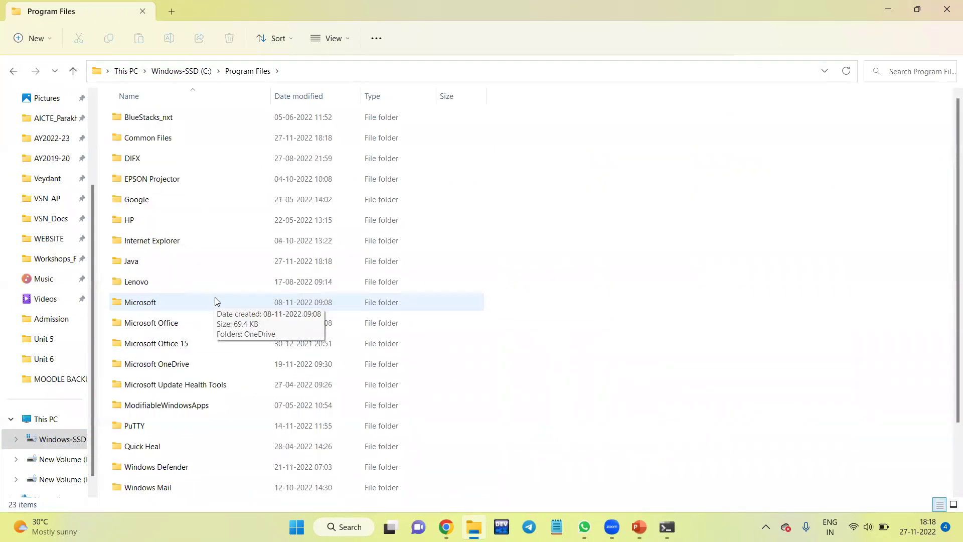
- Open the jdk-17.0.5\bin folder and copy its path, C:\Program Files\Java\jdk-17.0.5\bin
mouse_move(140, 268)
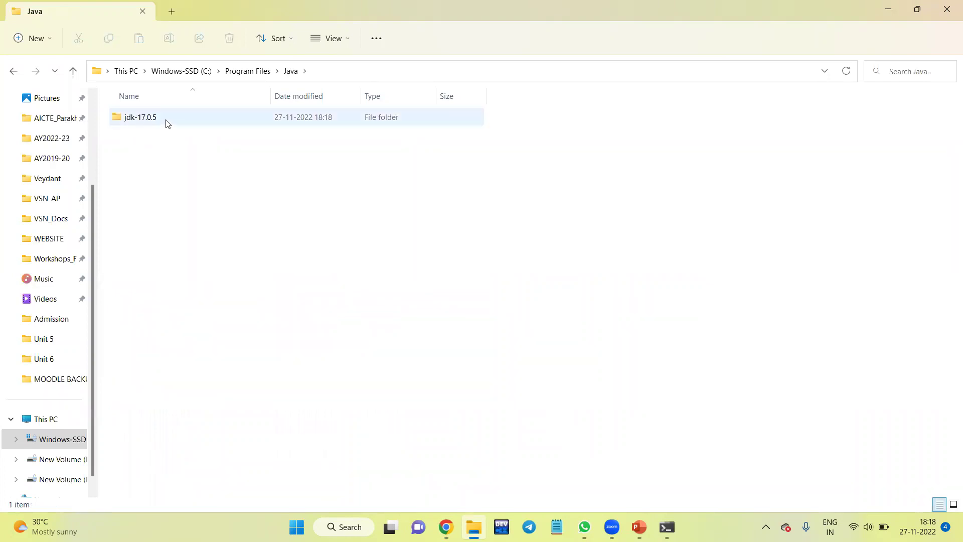
double_click(164, 123)
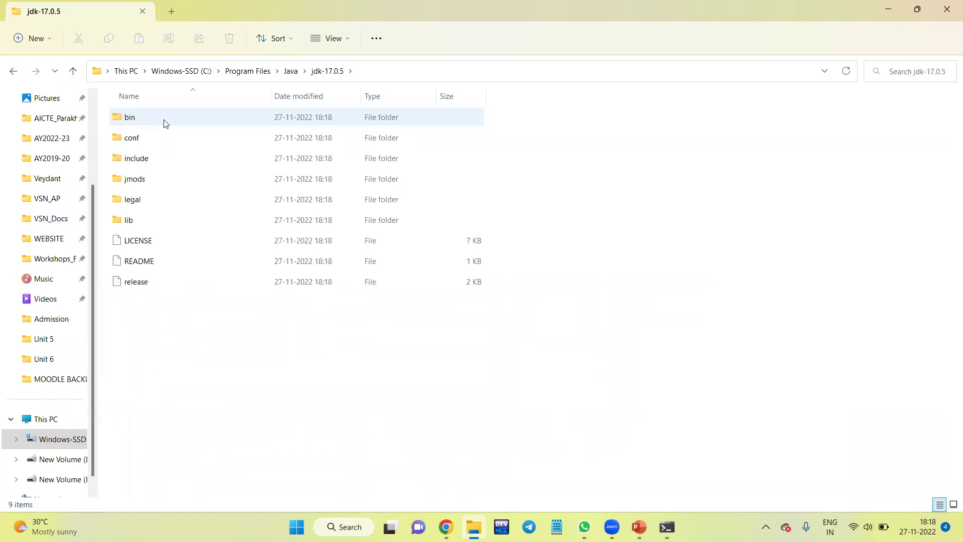
double_click(174, 117)
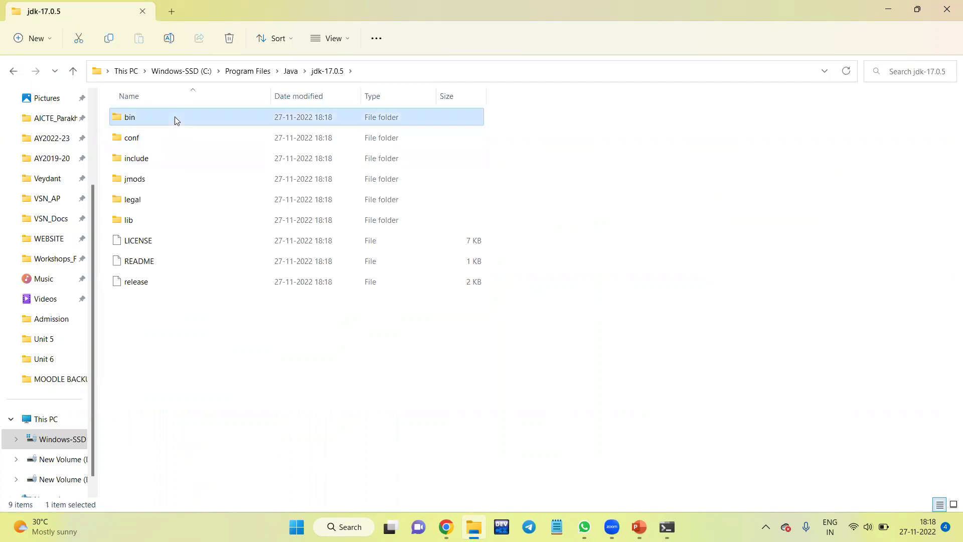
click(416, 67)
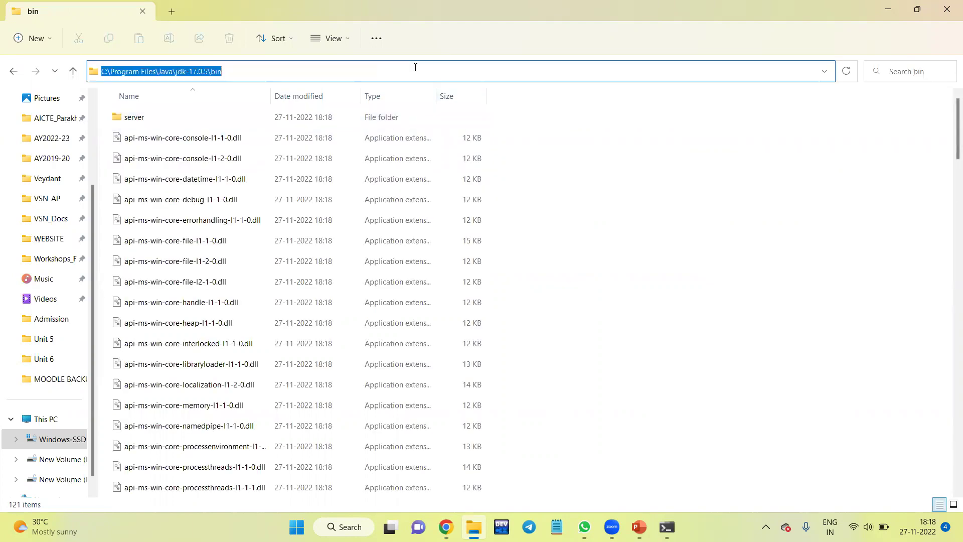
right_click(207, 70)
click(237, 109)
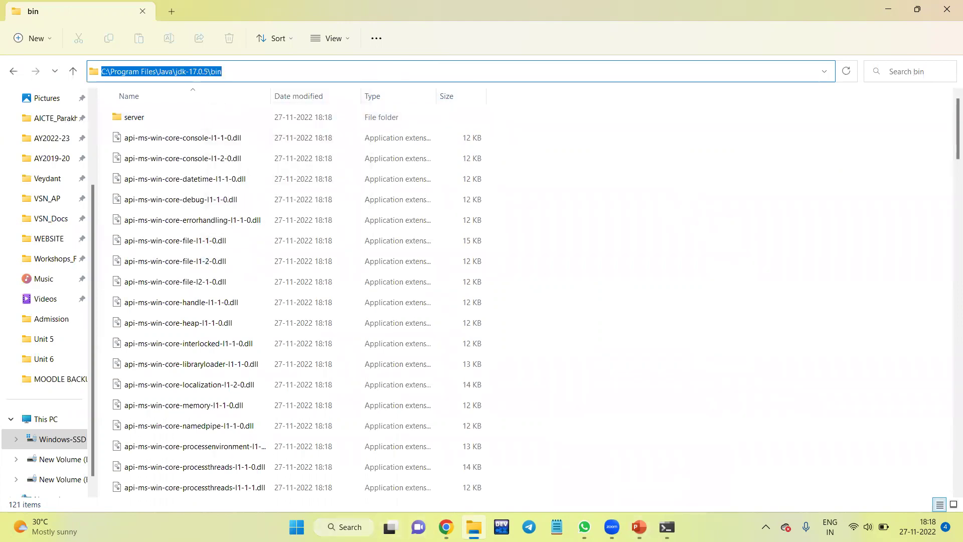
- Search 'envir' to open System Properties, then open its Environment Variables window
key(super+s)
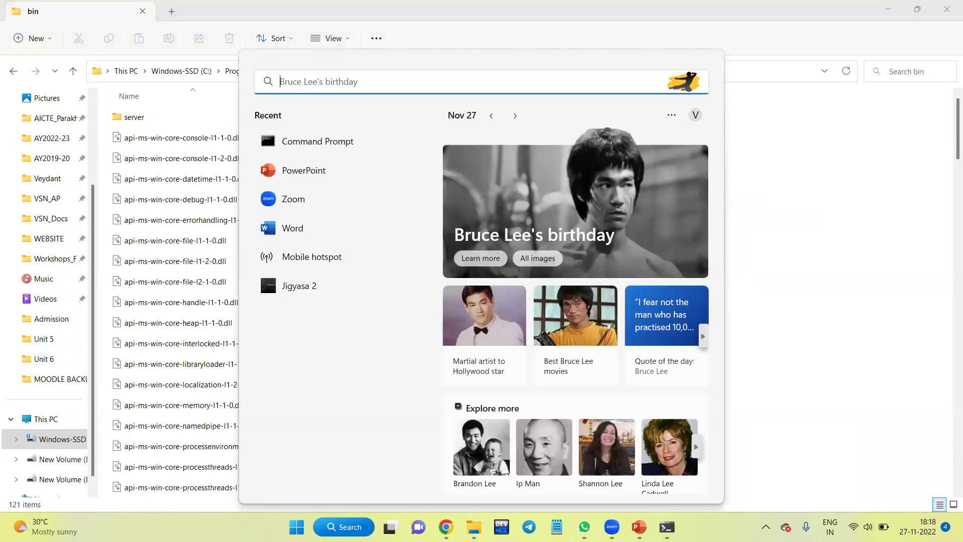
text(envir)
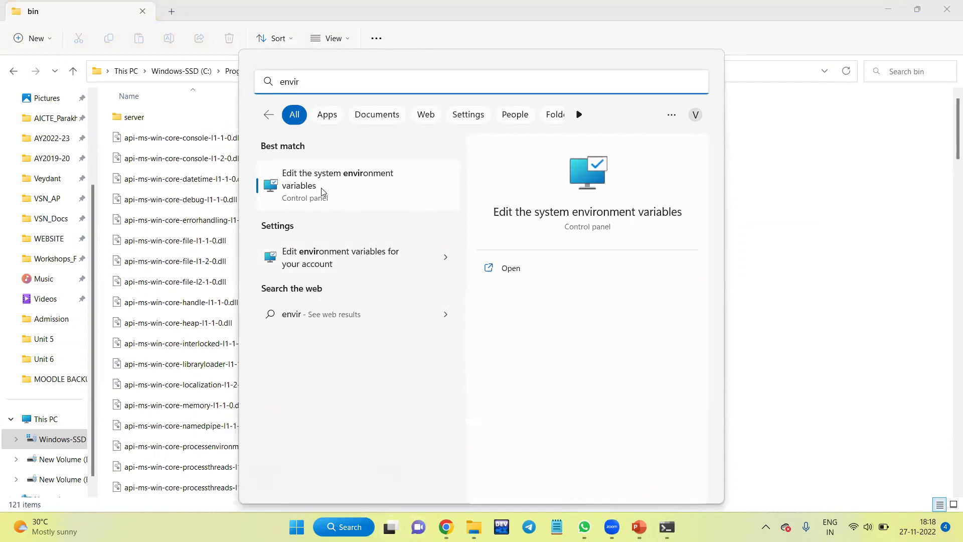
click(369, 193)
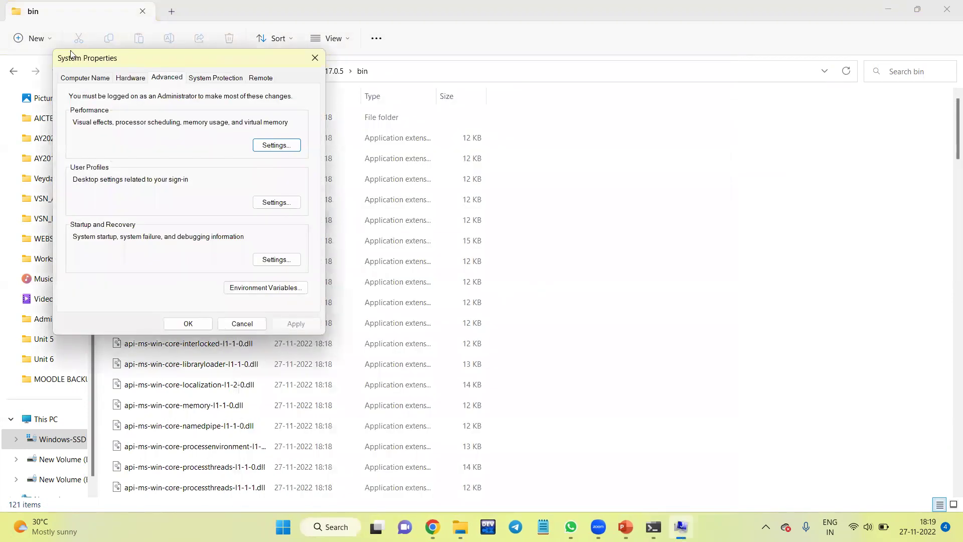
drag(205, 63, 590, 76)
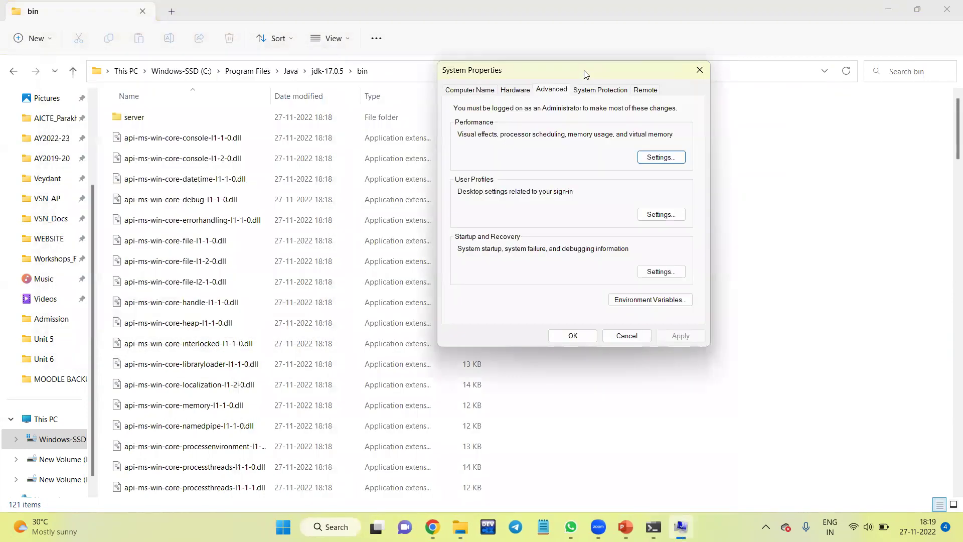
click(651, 300)
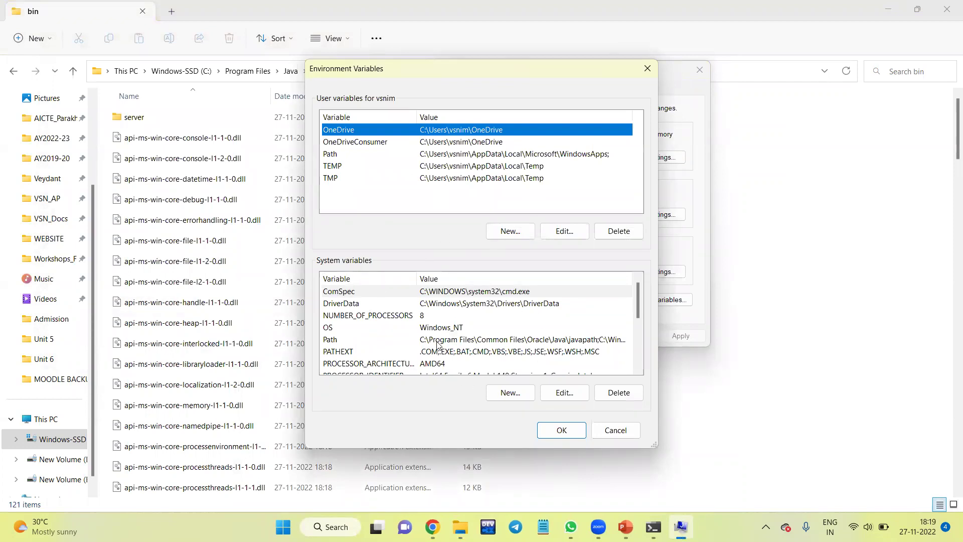
- Paste C:\Program Files\Java\jdk-17.0.5\bin as a new system Path entry and confirm both dialogs
click(466, 344)
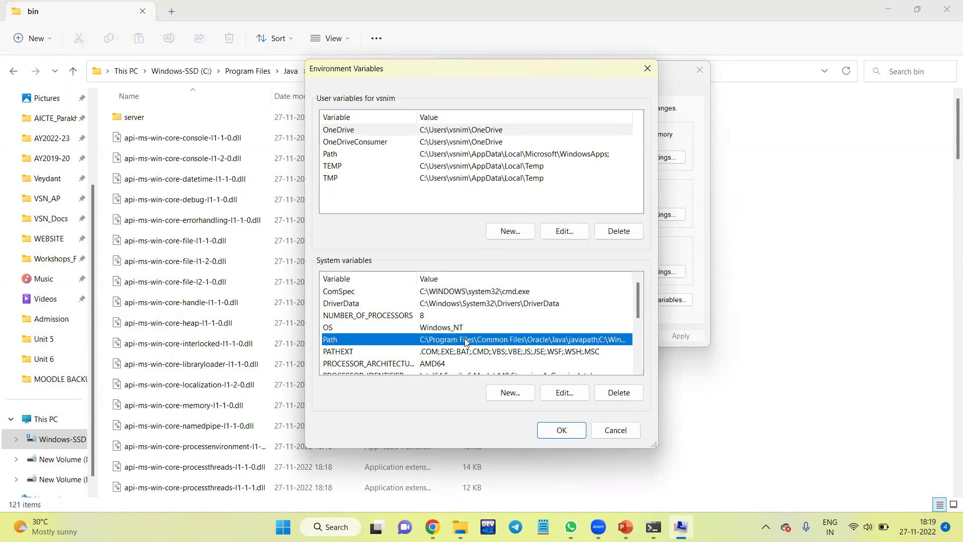
double_click(466, 342)
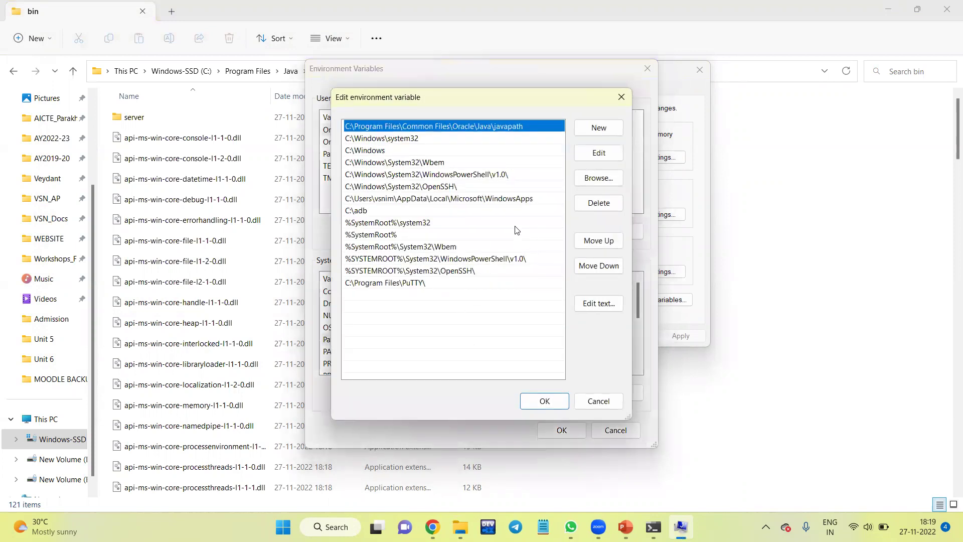
click(599, 128)
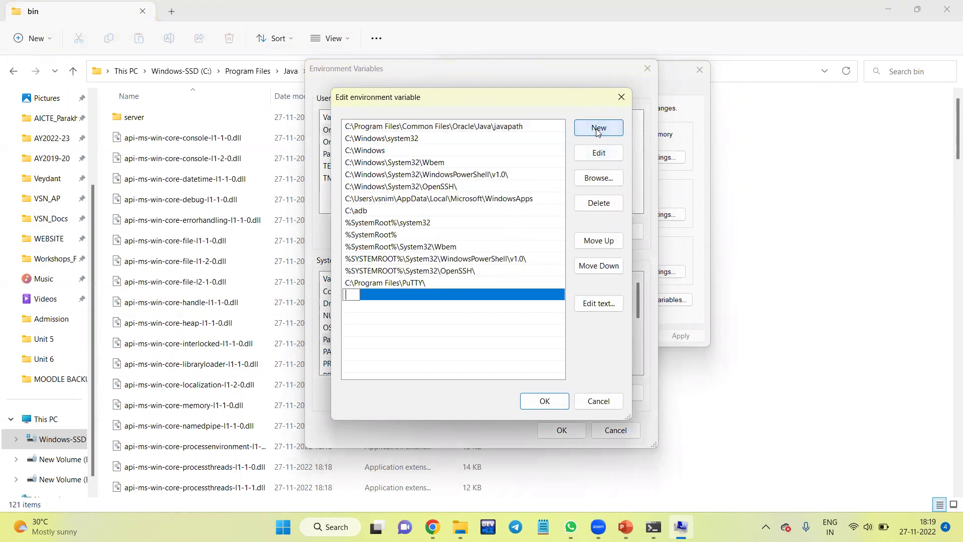
right_click(351, 294)
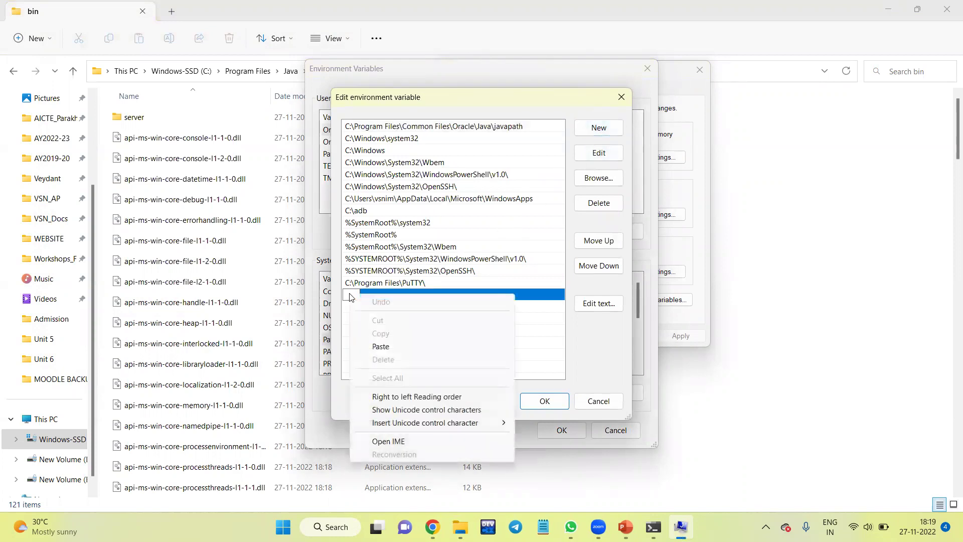
click(387, 348)
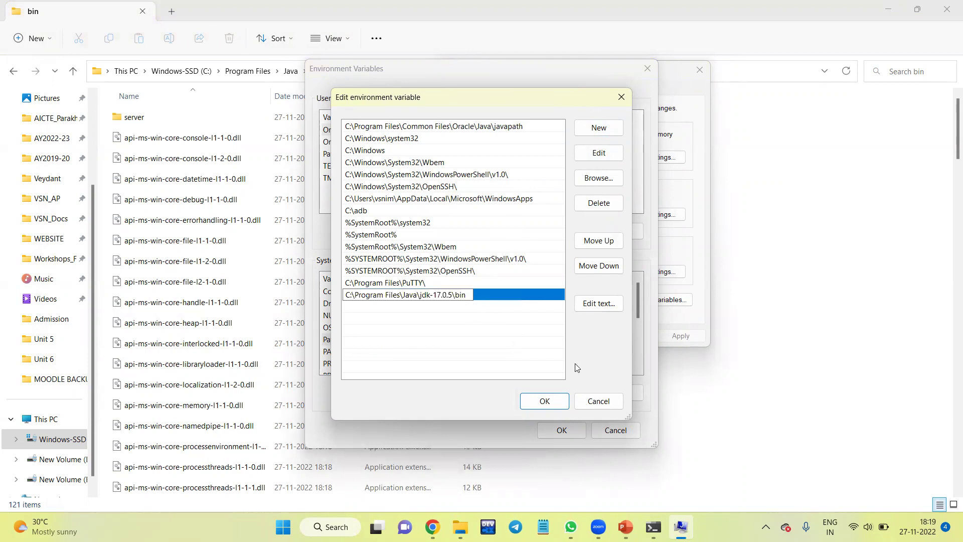
click(544, 401)
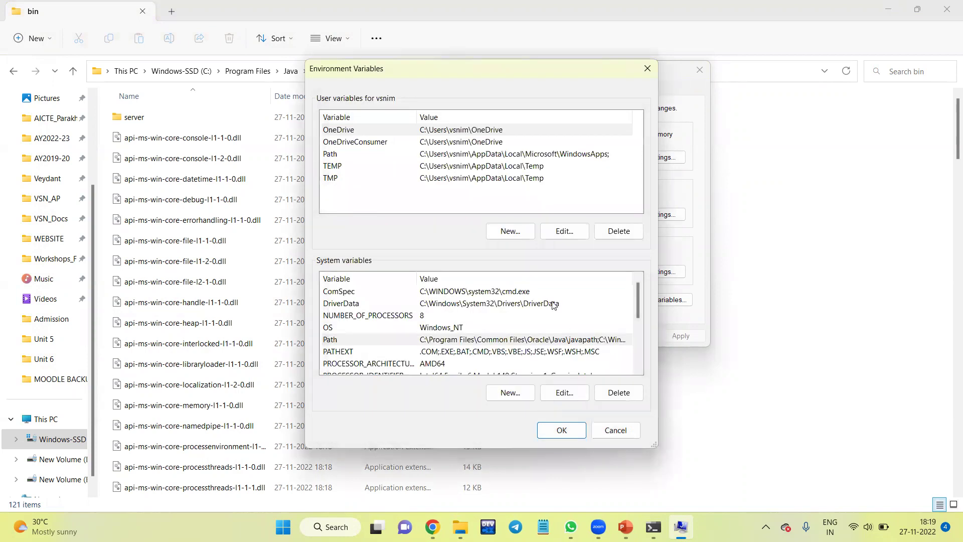
click(562, 430)
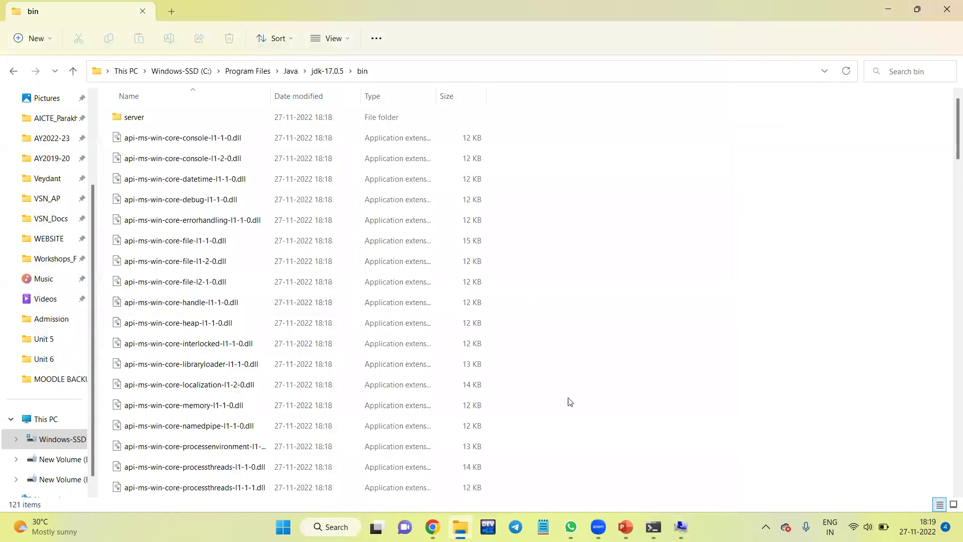
- Minimize File Explorer, then close System Properties and the old Command Prompt window
click(888, 10)
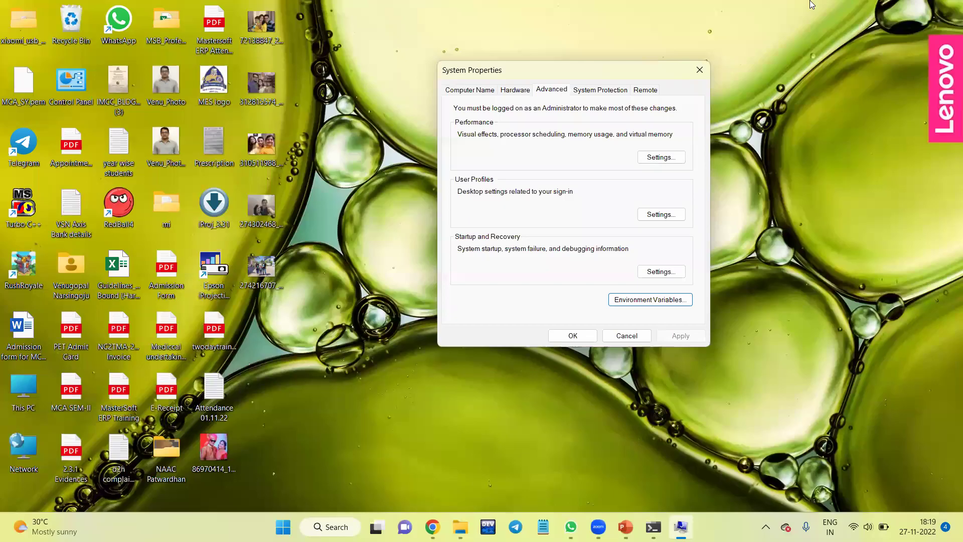
click(573, 335)
mouse_move(666, 527)
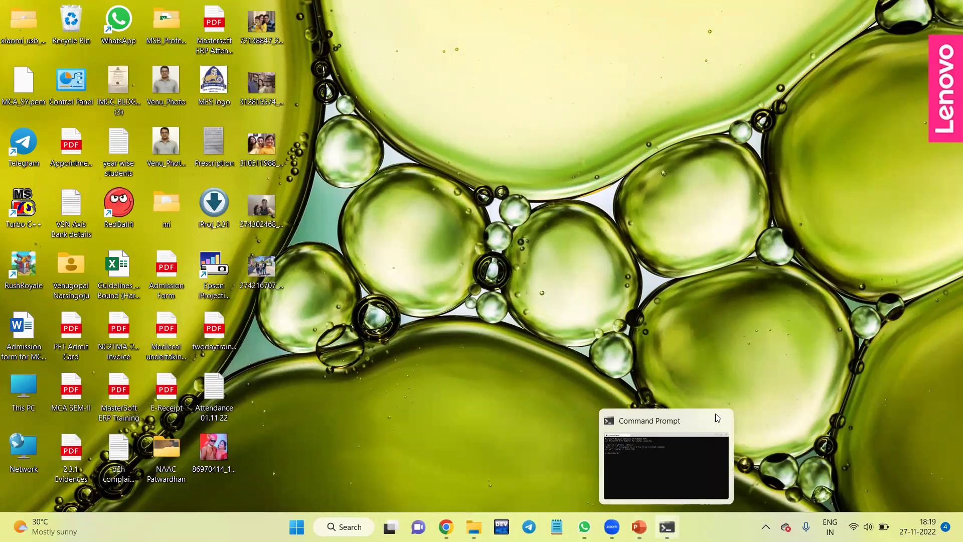
click(720, 420)
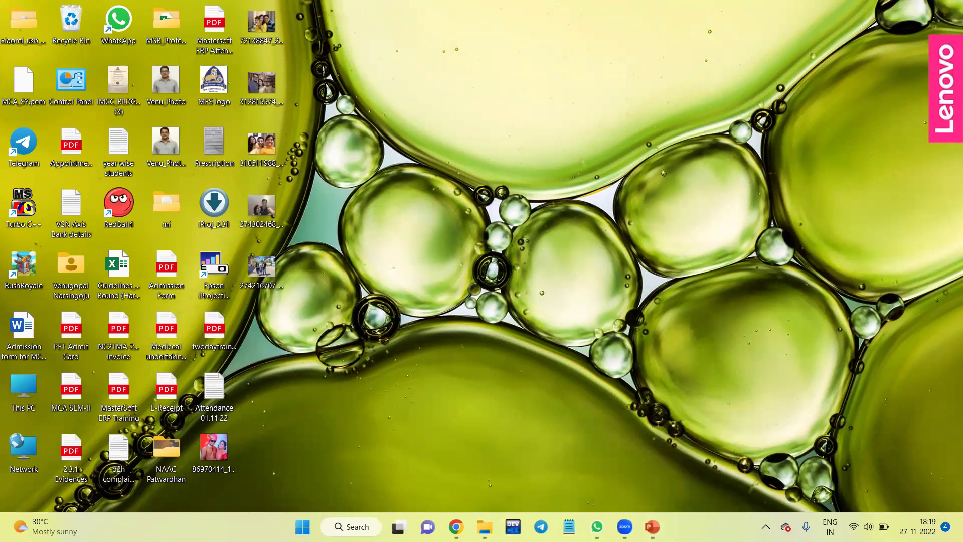
- Launch a fresh Command Prompt through Windows Search with 'cmd'
key(super+s)
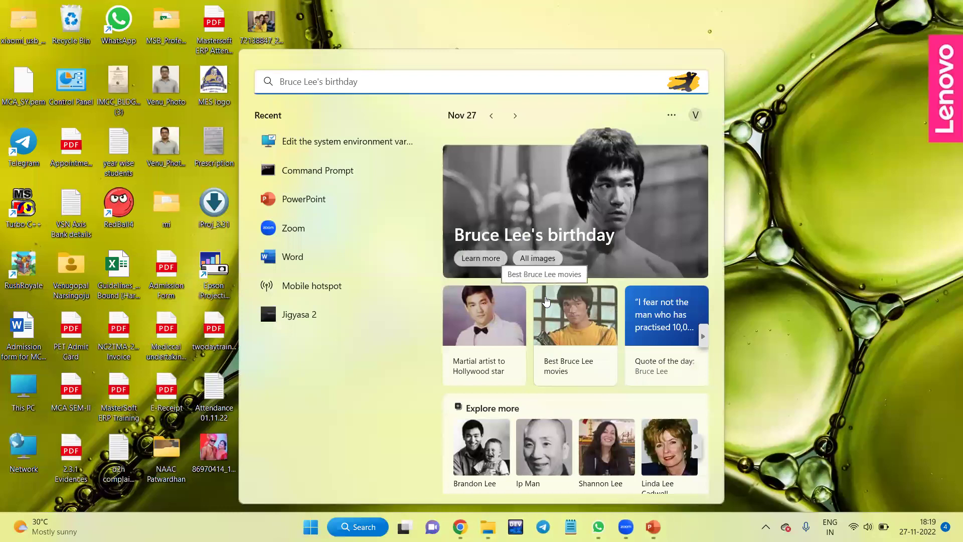
text(cmd)
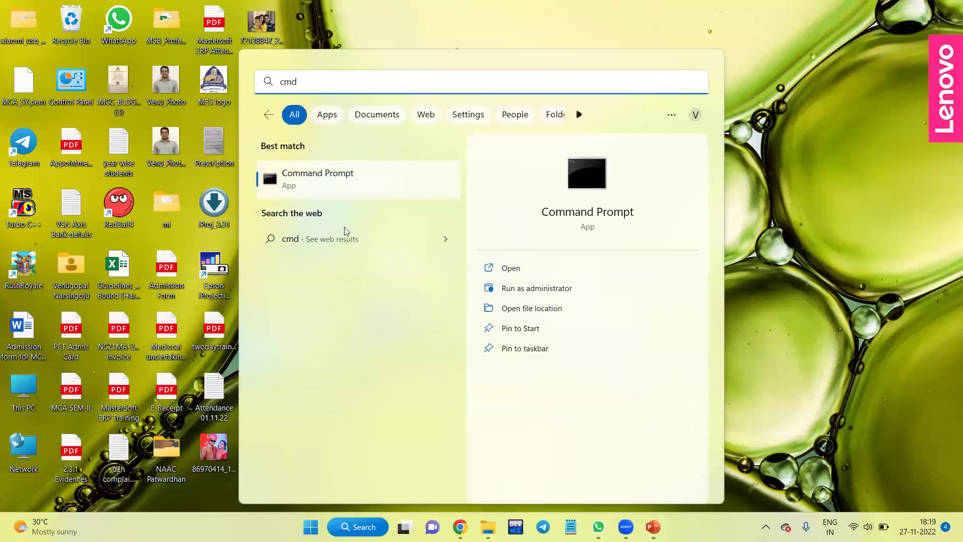
click(351, 186)
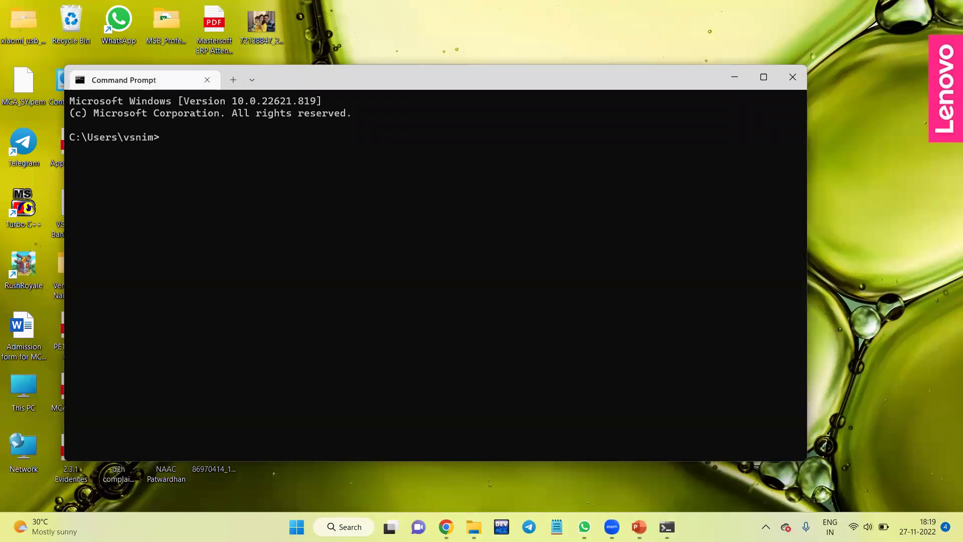
- Run java -version and javac -version, both reporting 17.0.5, and reposition the window
text(java -version)
key(Return)
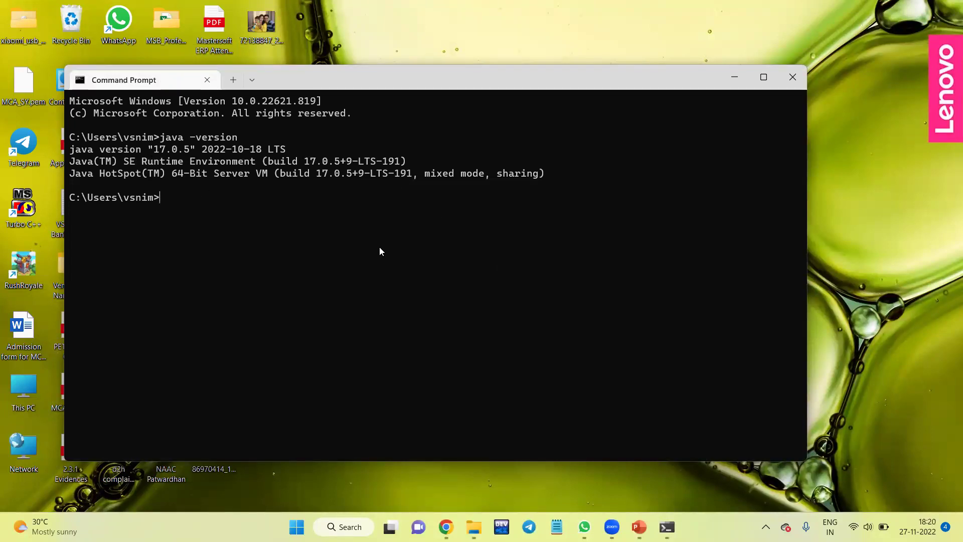
text(javac -version)
key(Return)
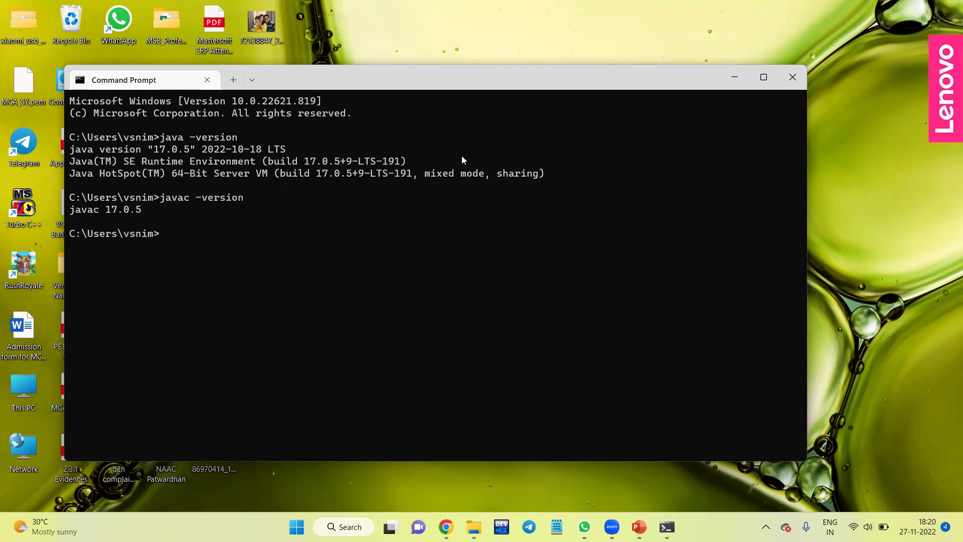
drag(471, 88, 541, 78)
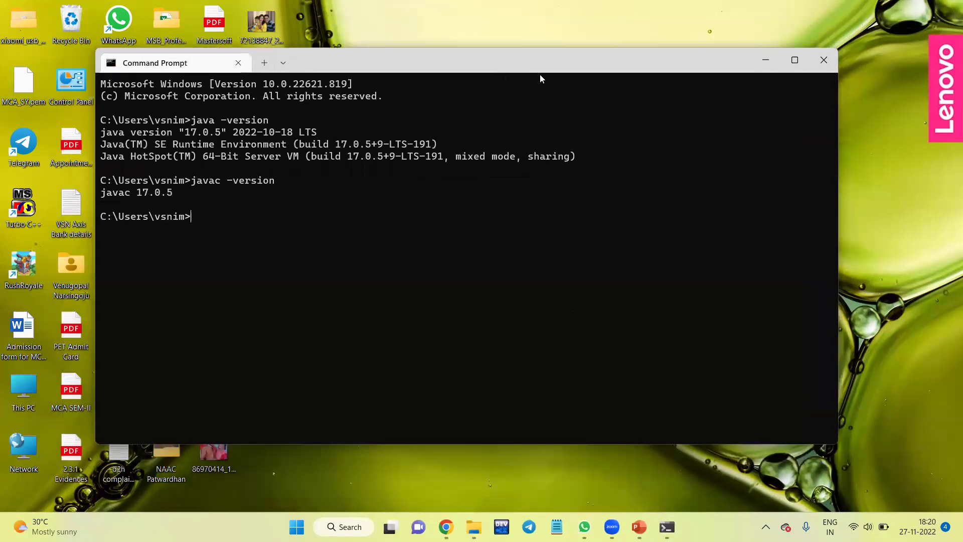